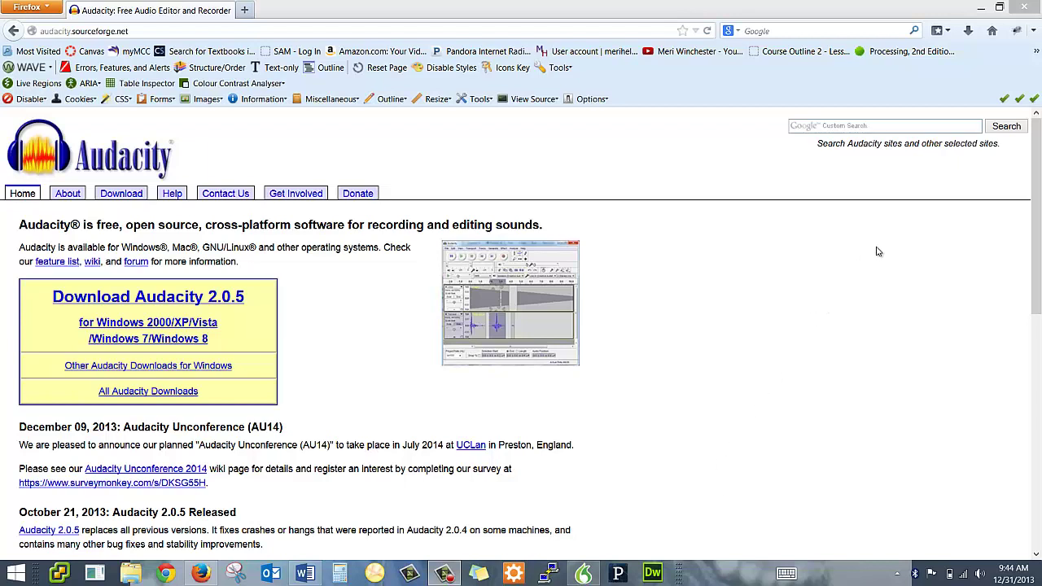
# Close the Audacity website and search Windows 8 for 'audaci' to launch Audacity 2.0.3
pyautogui.click(1027, 10)
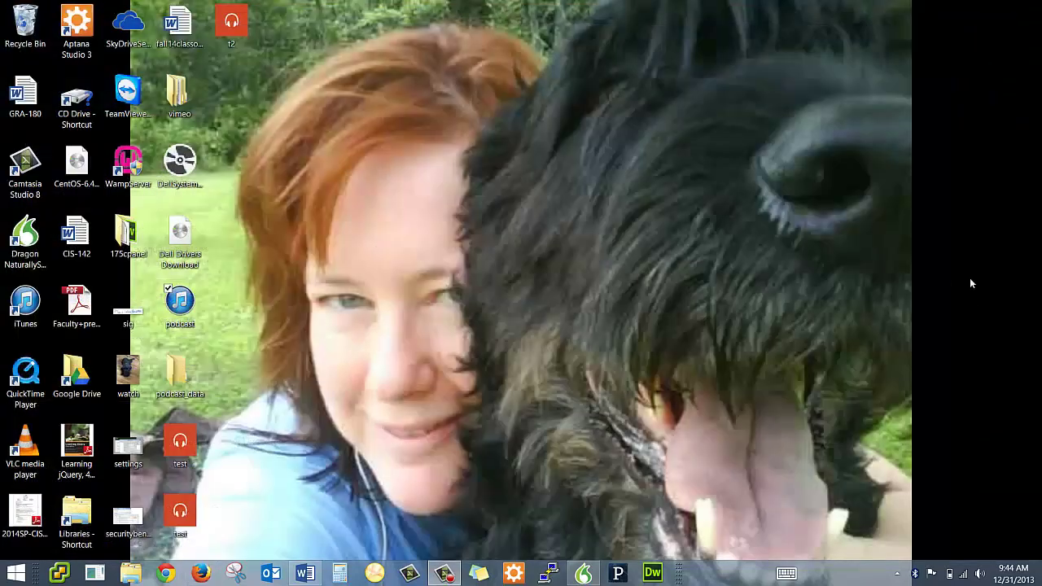
pyautogui.press('super+c')
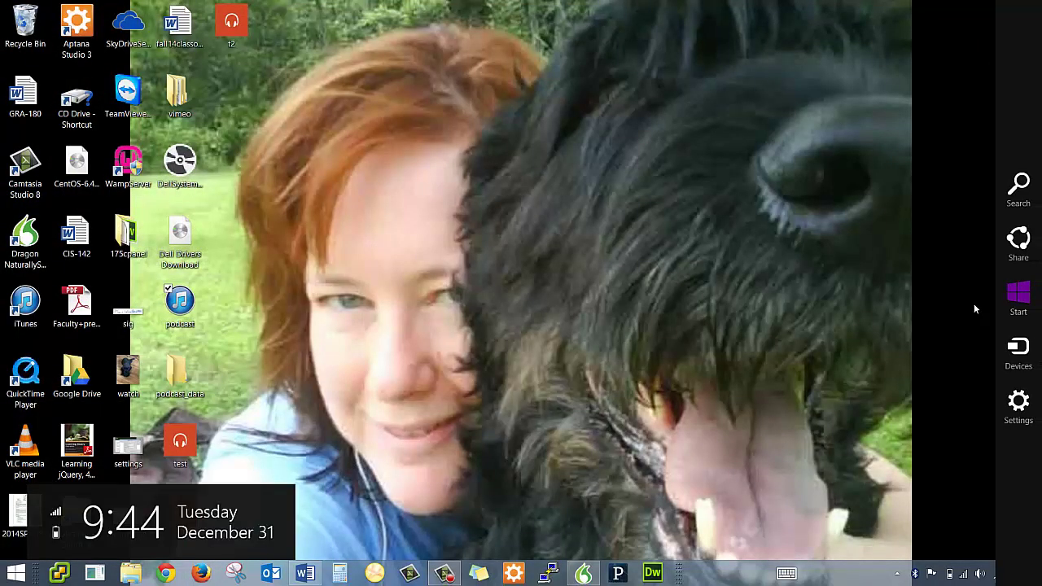
pyautogui.click(1032, 210)
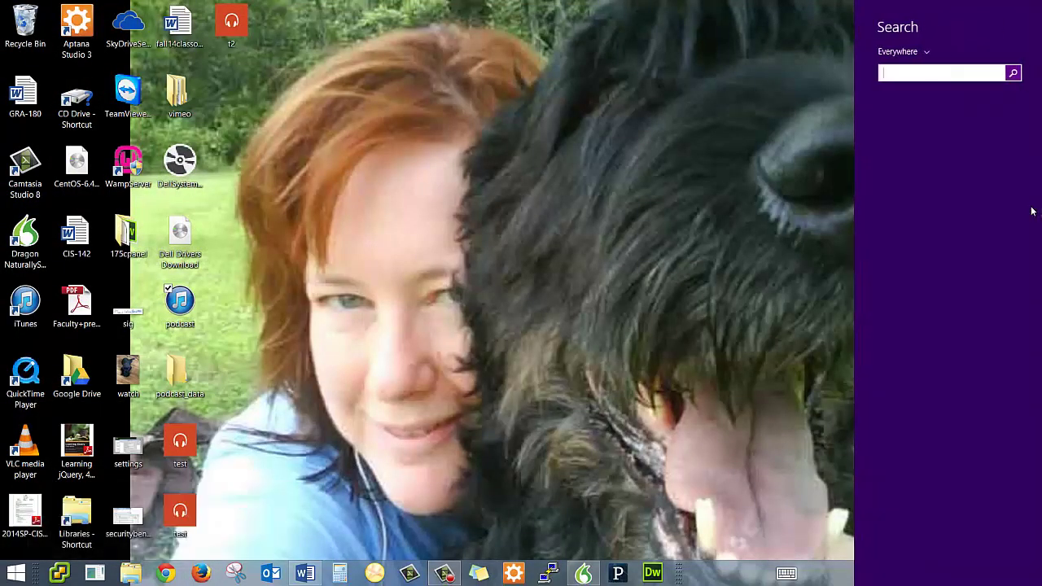
pyautogui.write('audaci')
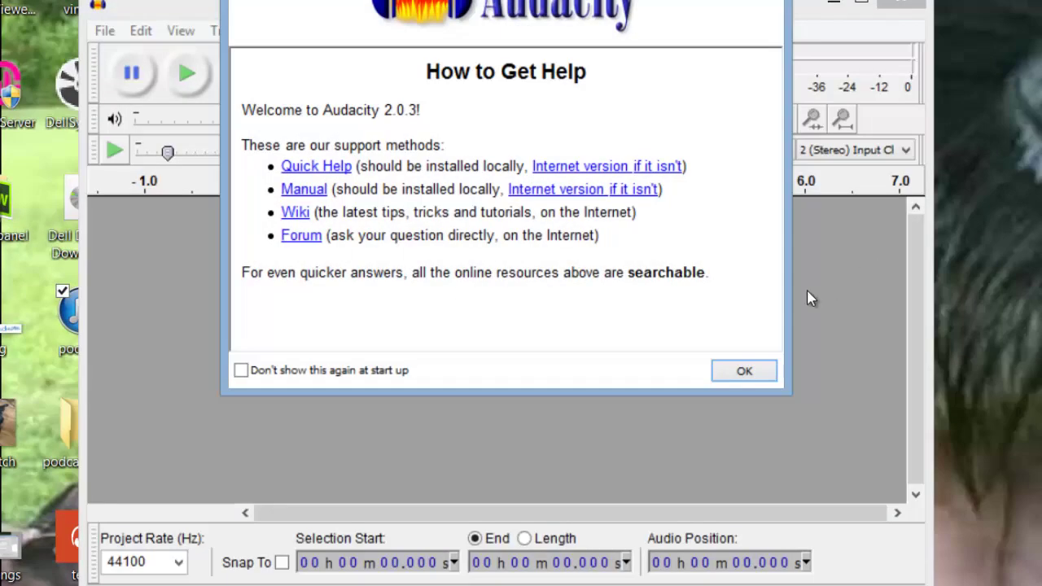
# Dismiss the 'How to Get Help' welcome dialog with OK
pyautogui.click(746, 380)
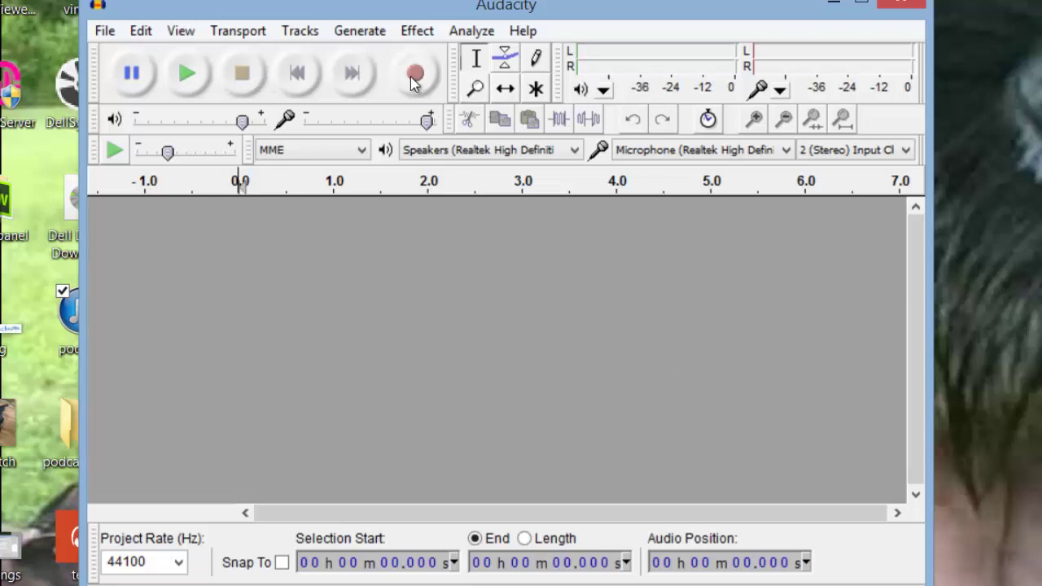
# Close the accidental second project window and record about 29 seconds of stereo speech
pyautogui.click(96, 30)
pyautogui.click(78, 51)
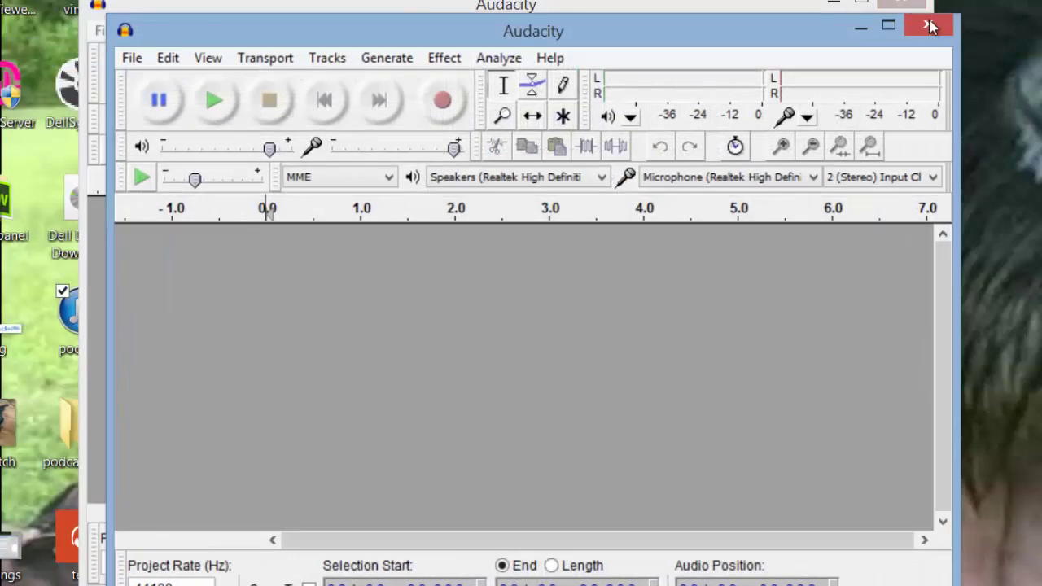
pyautogui.click(928, 25)
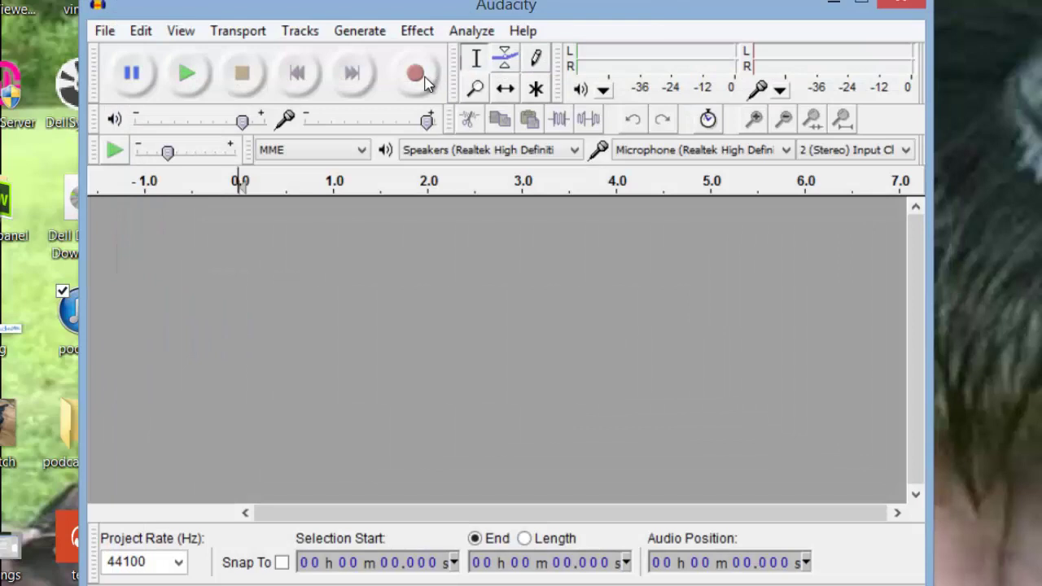
pyautogui.click(424, 79)
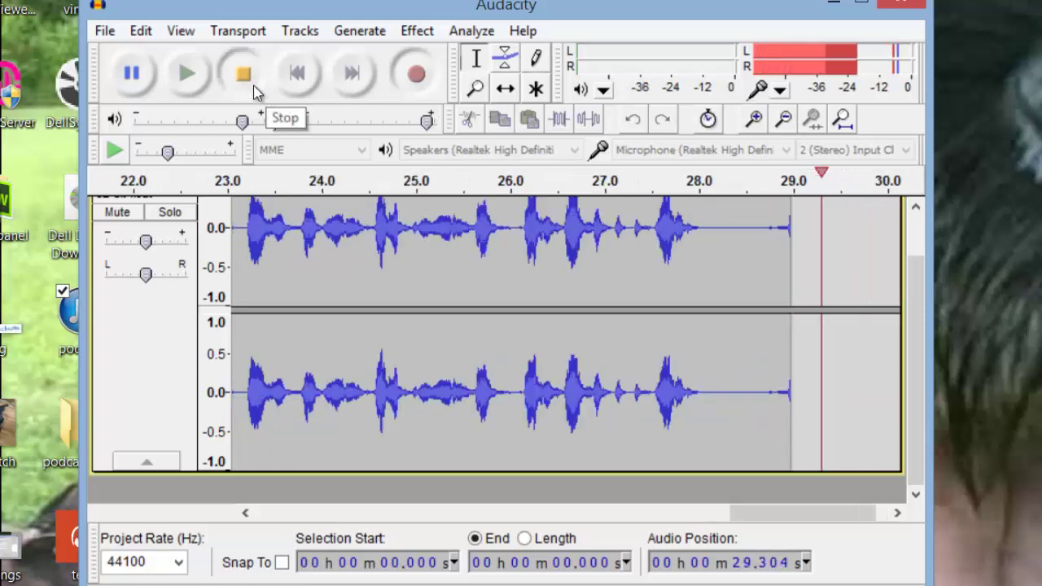
# Stop recording at about 29.5 seconds and play the track back once
pyautogui.click(241, 74)
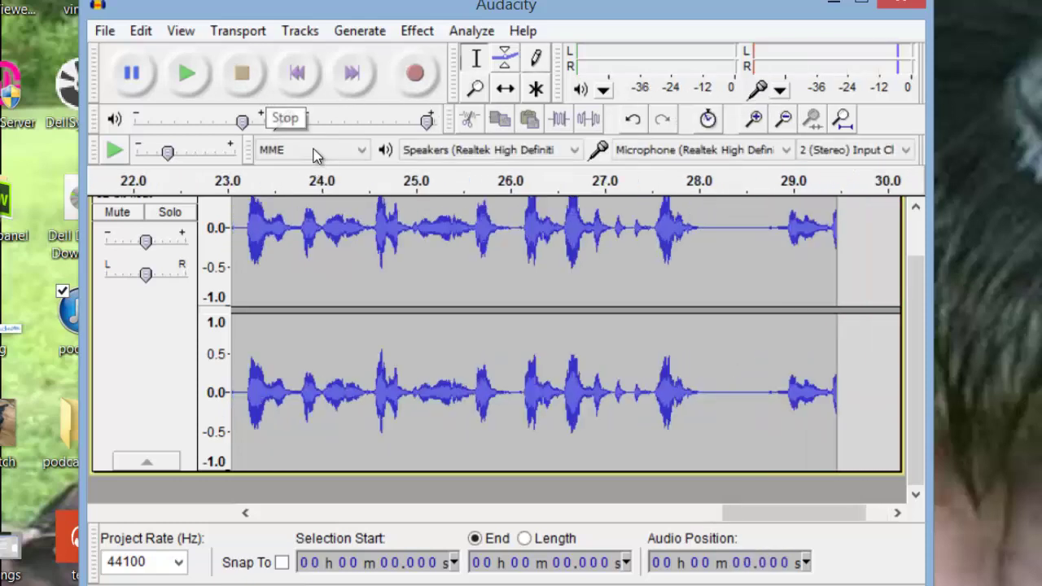
pyautogui.click(198, 90)
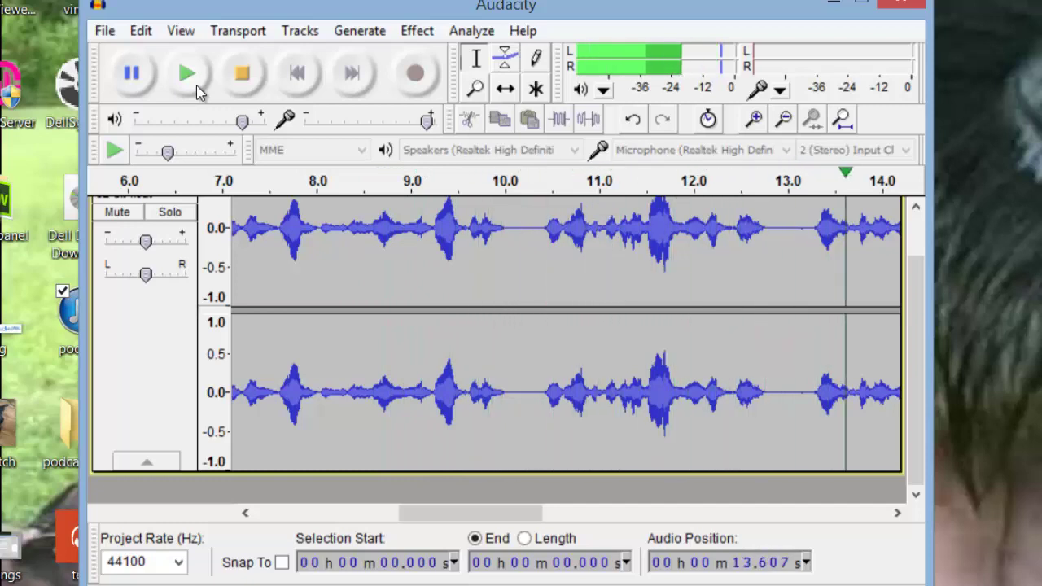
pyautogui.click(254, 86)
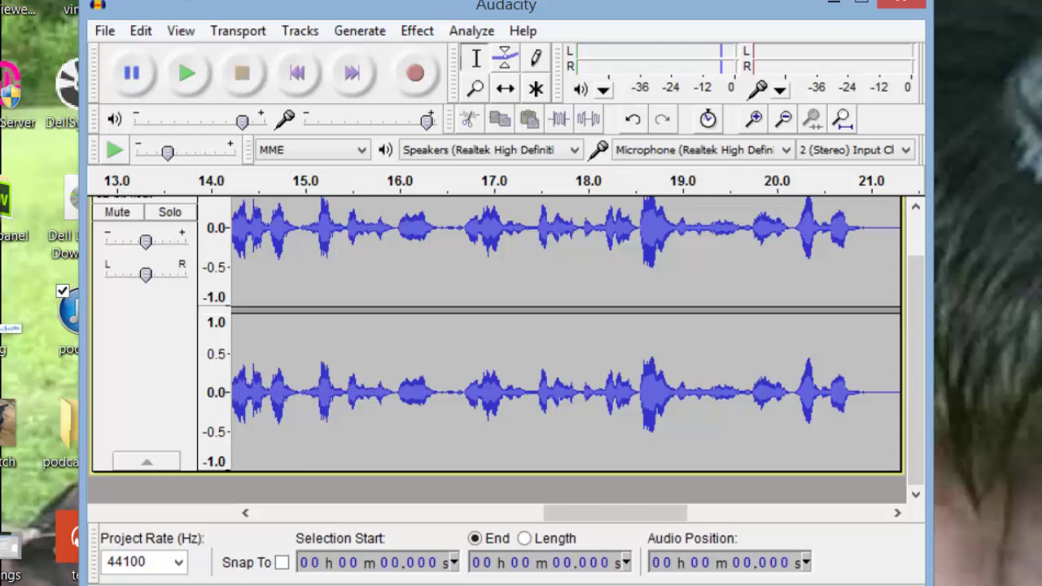
# Export the recording as an MP3 named 'sample' to the Desktop with blank metadata
pyautogui.click(105, 33)
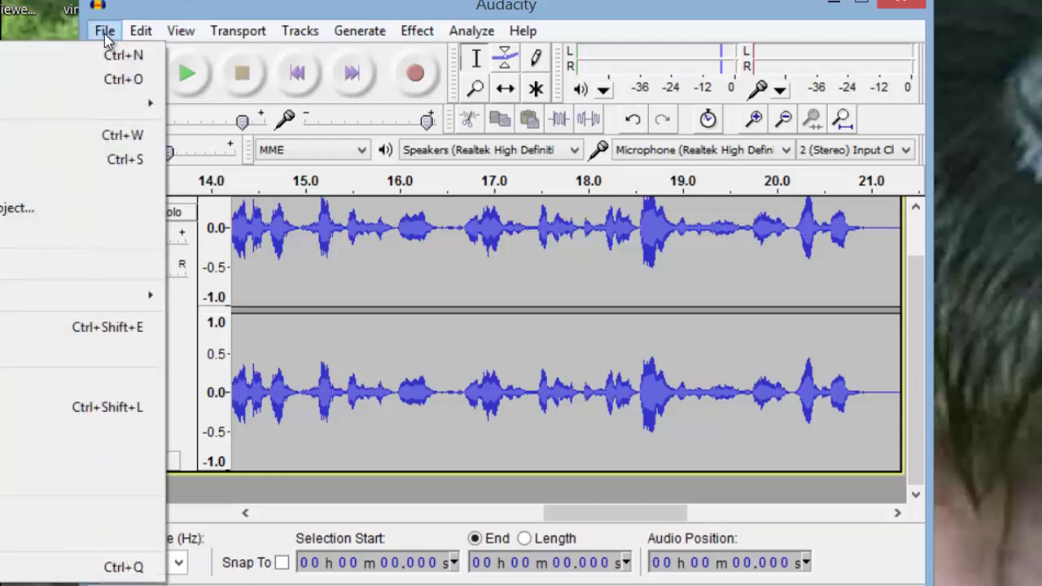
pyautogui.click(20, 327)
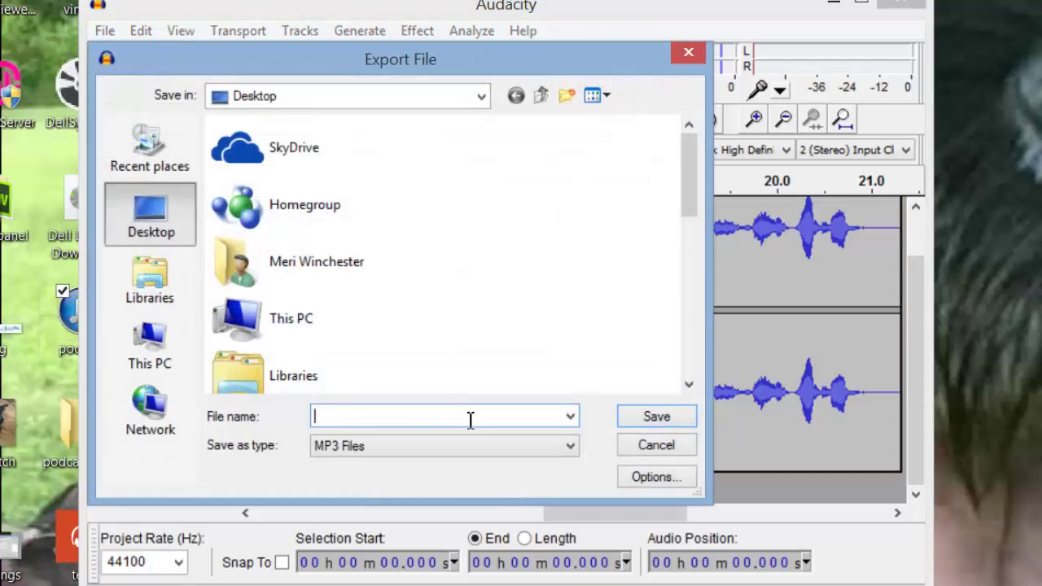
pyautogui.write('sample')
pyautogui.click(647, 422)
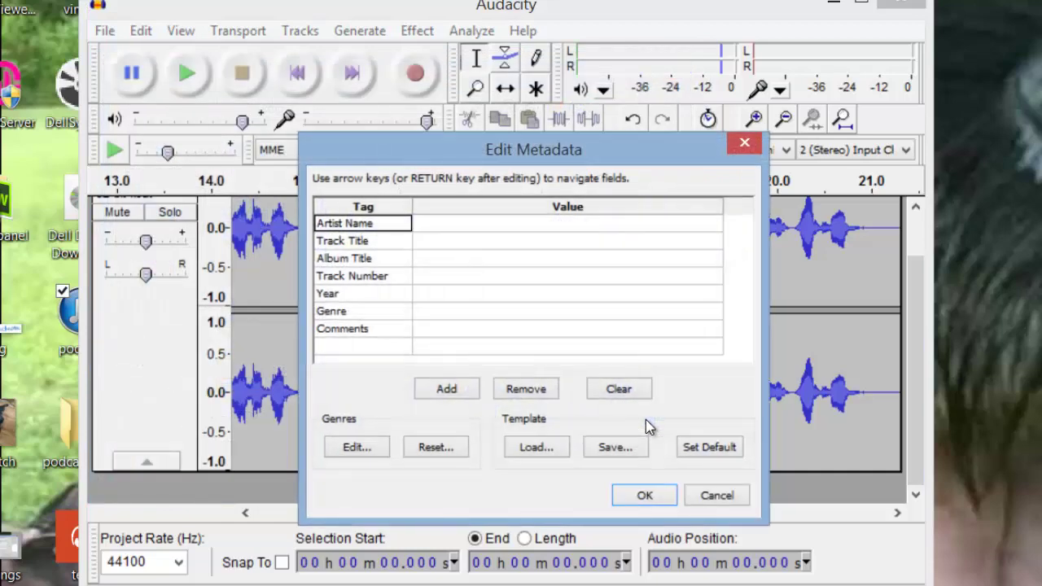
pyautogui.click(643, 495)
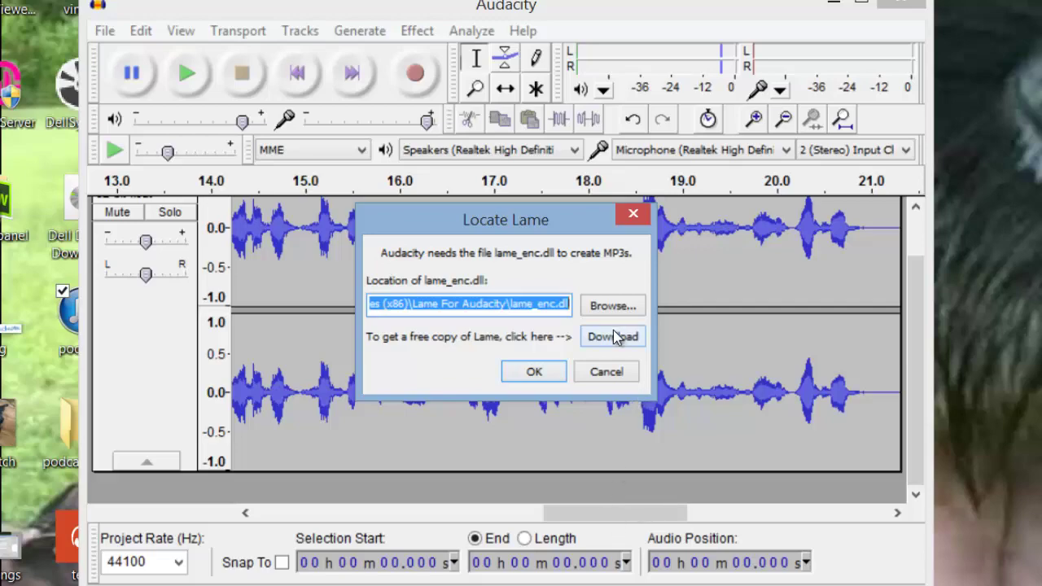
# Follow Locate Lame's download link to the LAME page and scroll to the Windows downloads
pyautogui.click(618, 336)
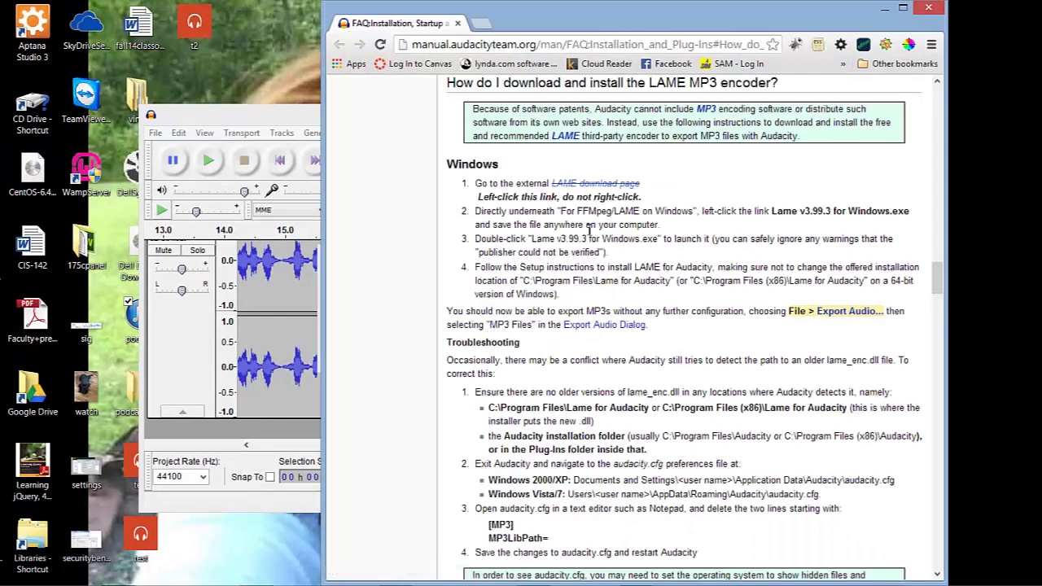
pyautogui.click(580, 184)
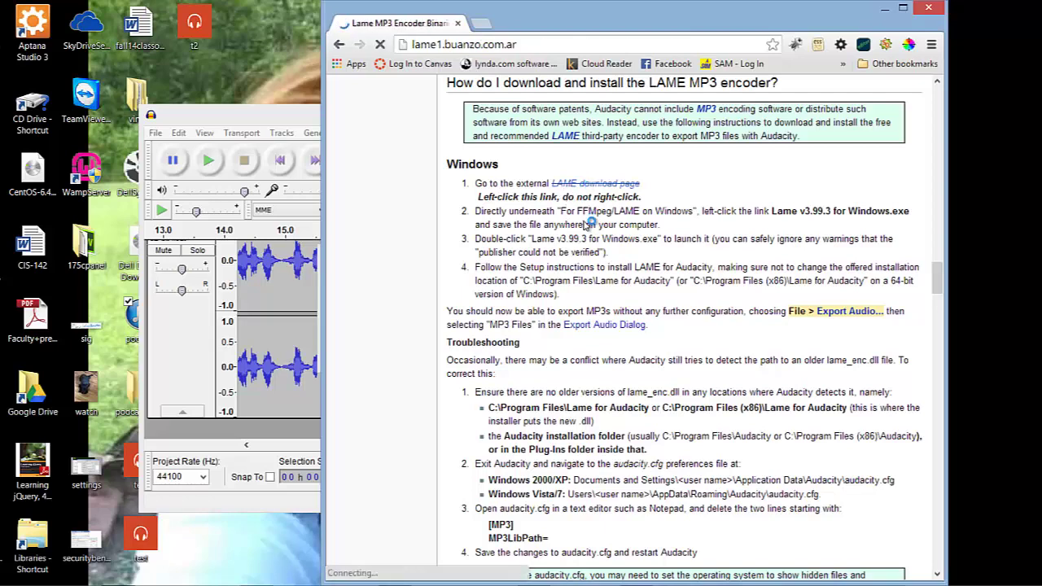
pyautogui.scroll(-3, 553, 382)
pyautogui.scroll(-3, 545, 394)
pyautogui.scroll(-3, 545, 396)
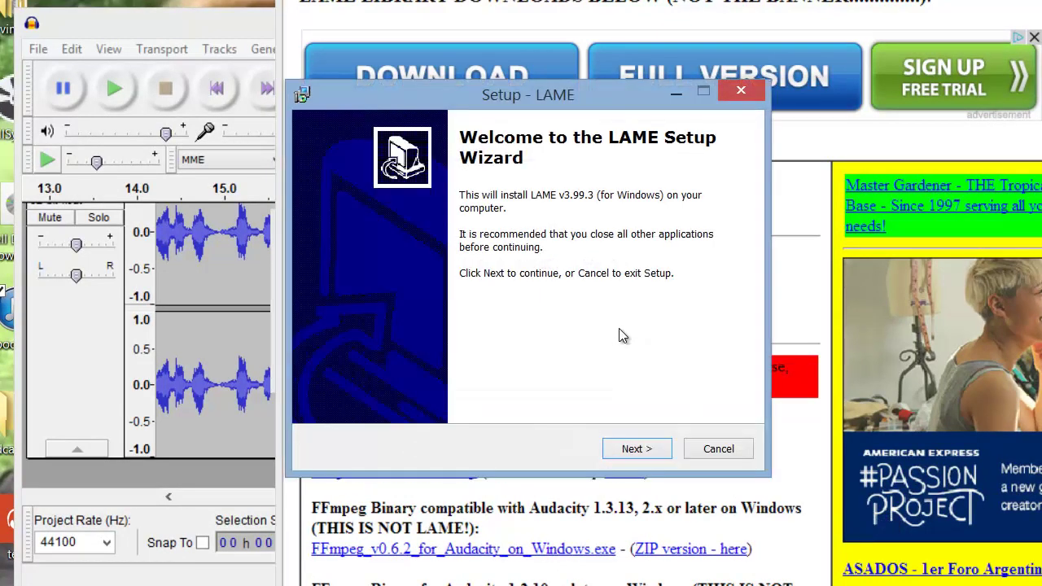
# Install LAME v3.99.3 into the default Lame For Audacity folder
pyautogui.click(642, 450)
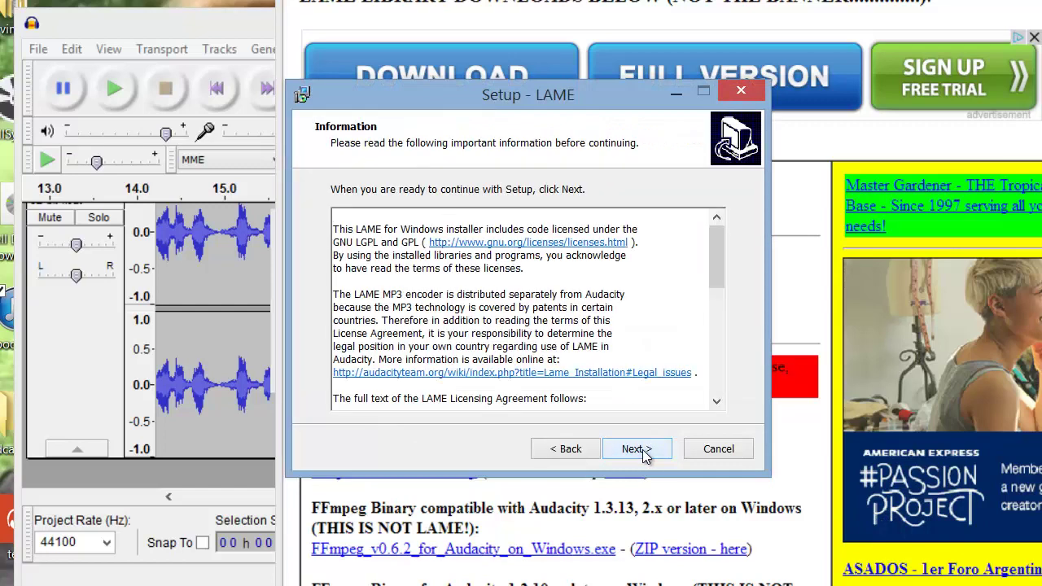
pyautogui.click(644, 453)
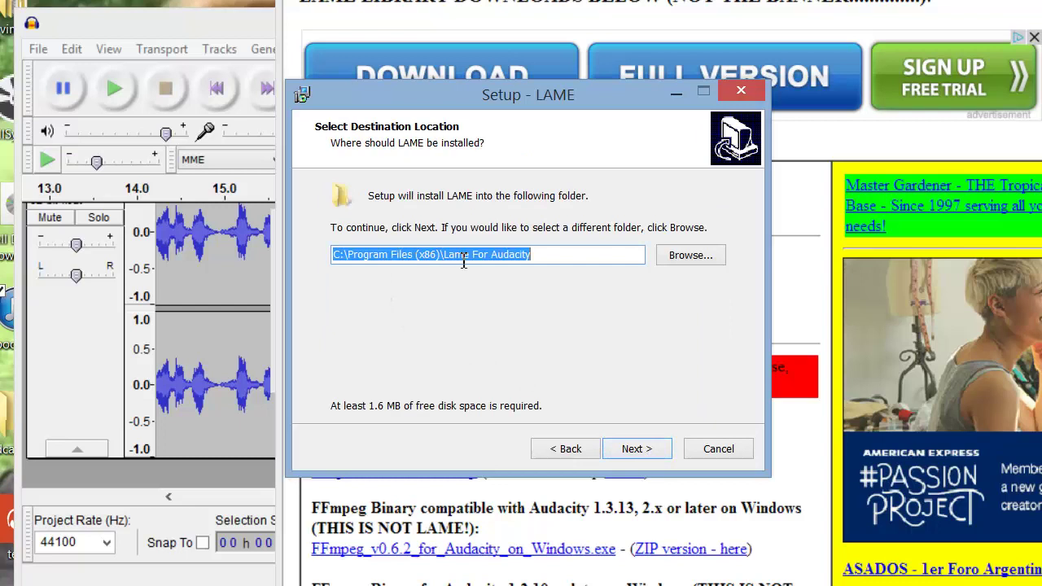
pyautogui.click(641, 448)
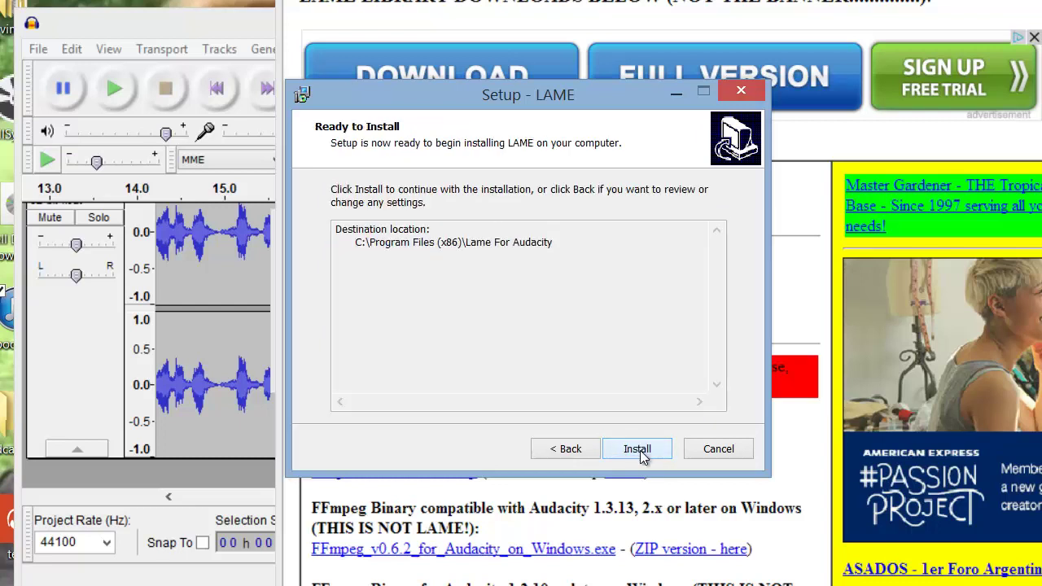
pyautogui.click(640, 452)
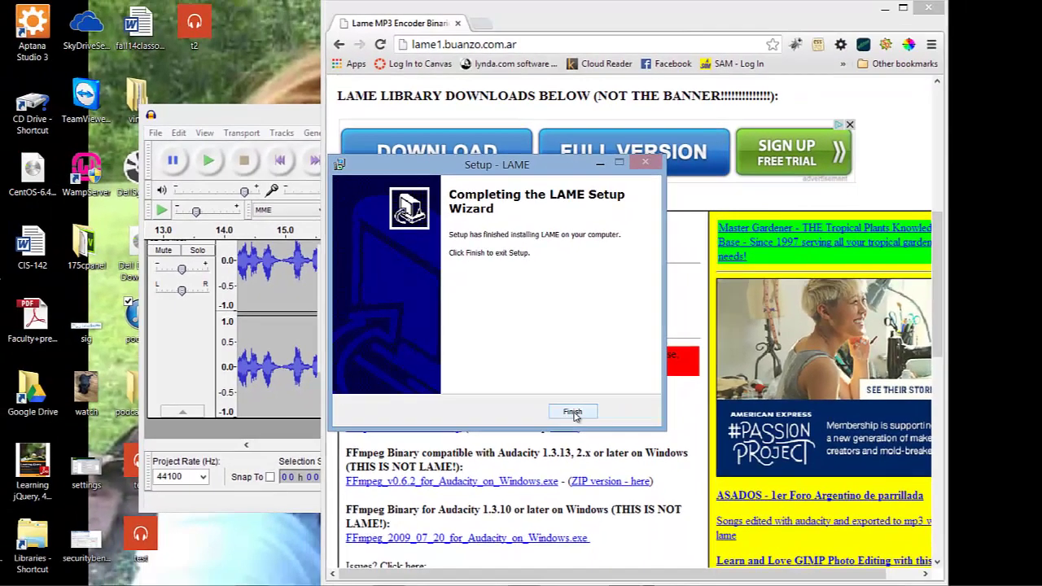
# Finish the LAME installer and browse for the library from Audacity's Locate Lame prompt
pyautogui.click(640, 452)
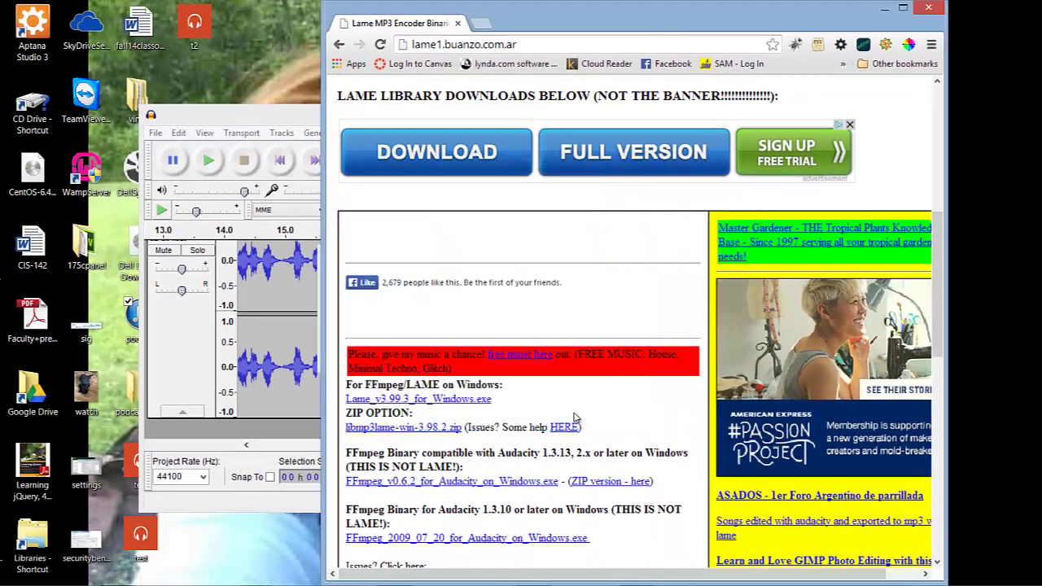
pyautogui.click(297, 409)
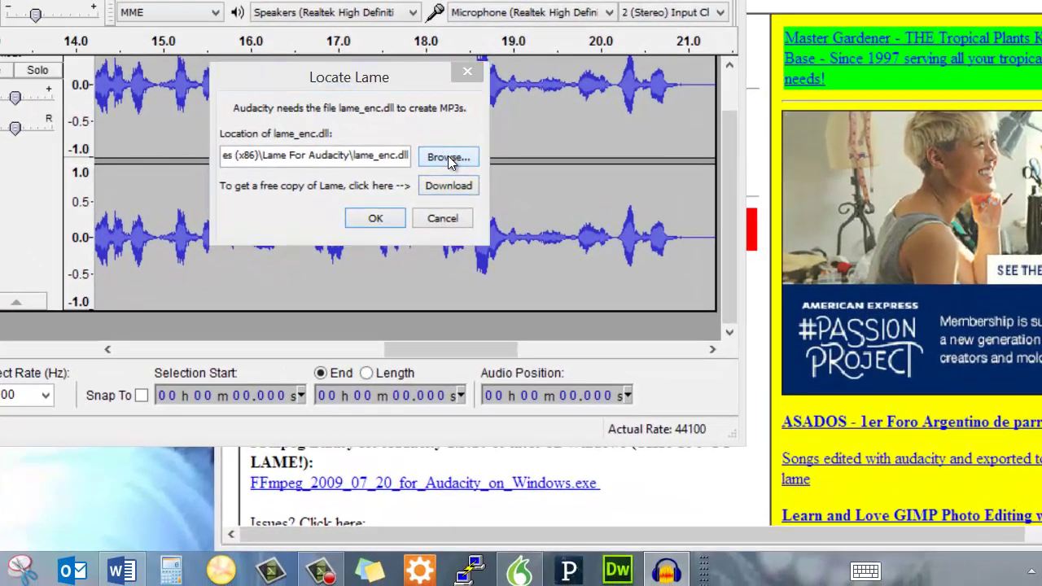
pyautogui.click(448, 157)
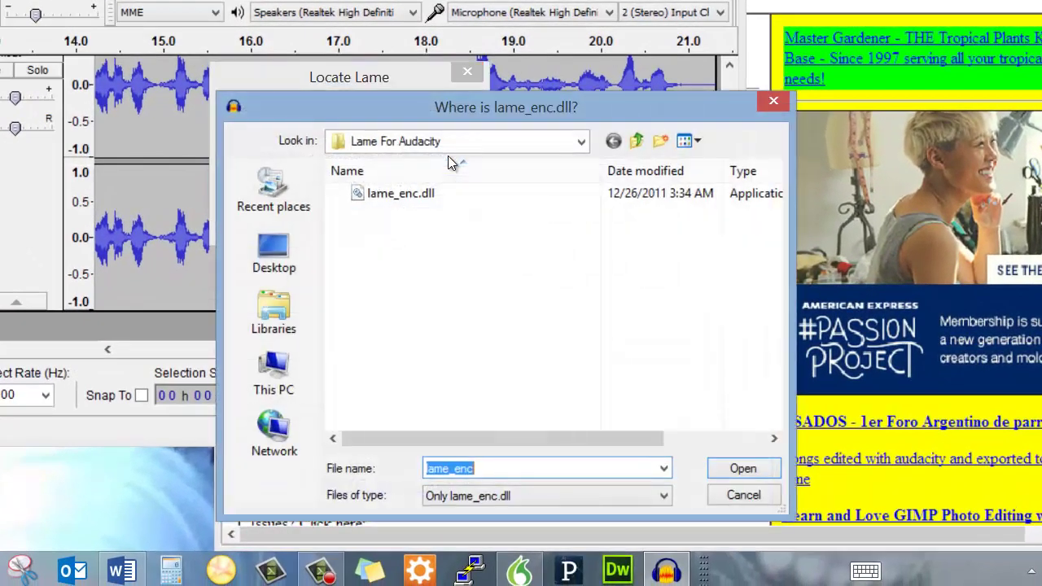
# Set lame_enc.dll in C:\Program Files (x86)\Lame For Audacity as the LAME library
pyautogui.click(254, 298)
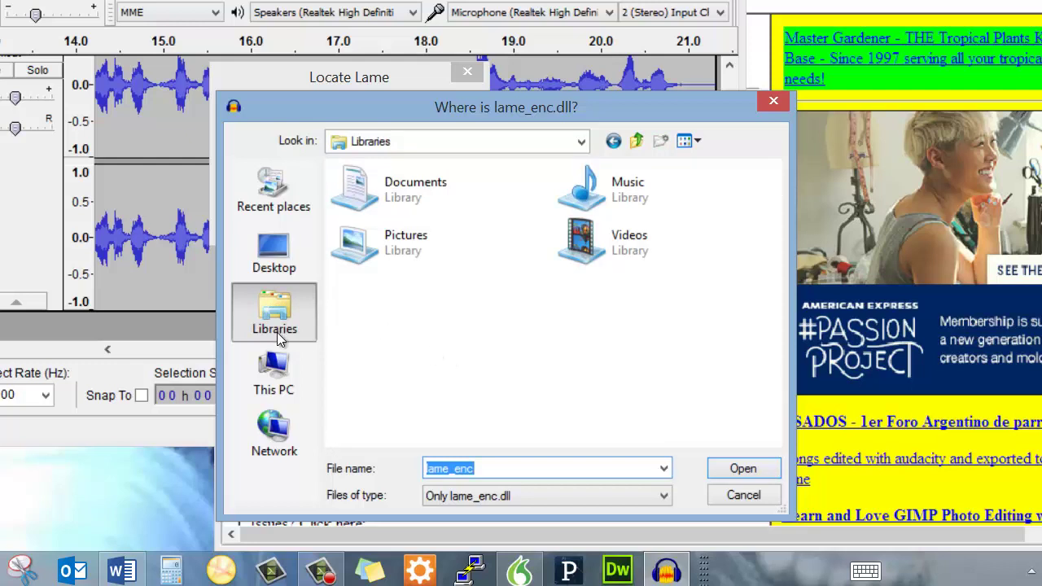
pyautogui.click(282, 368)
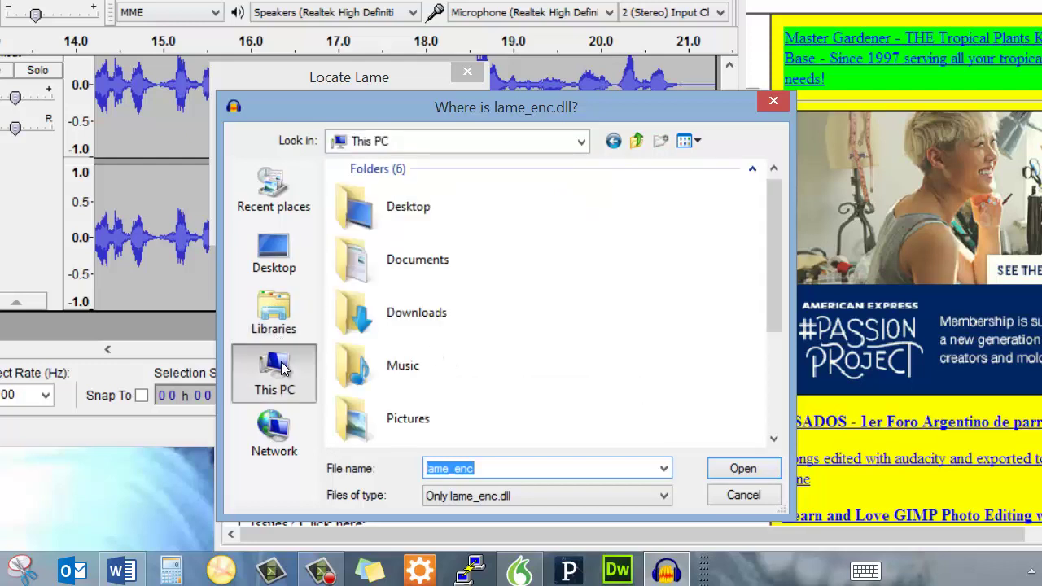
pyautogui.moveTo(775, 284); pyautogui.dragTo(771, 399)
pyautogui.doubleClick(383, 301)
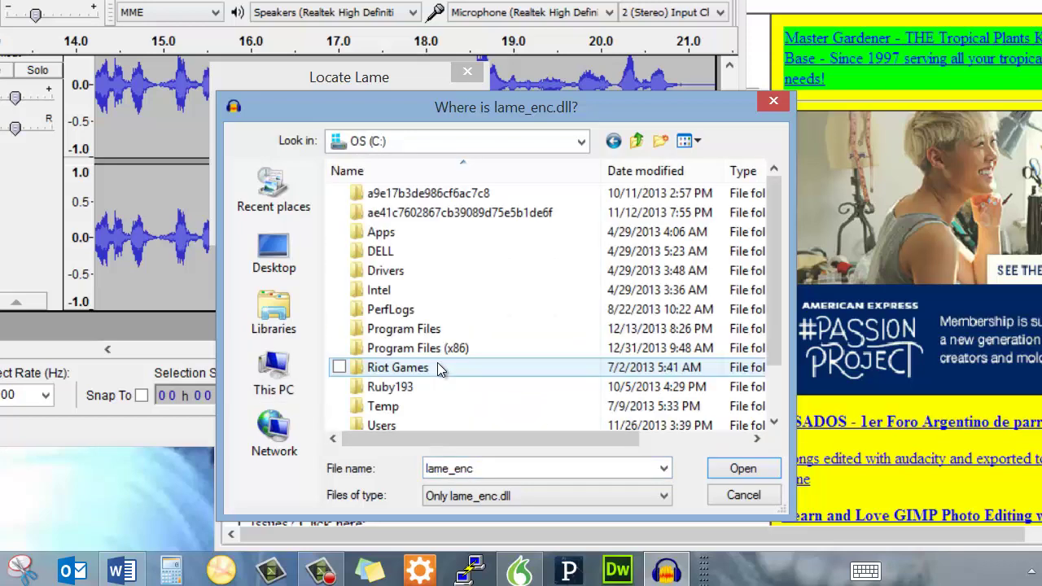
pyautogui.doubleClick(438, 348)
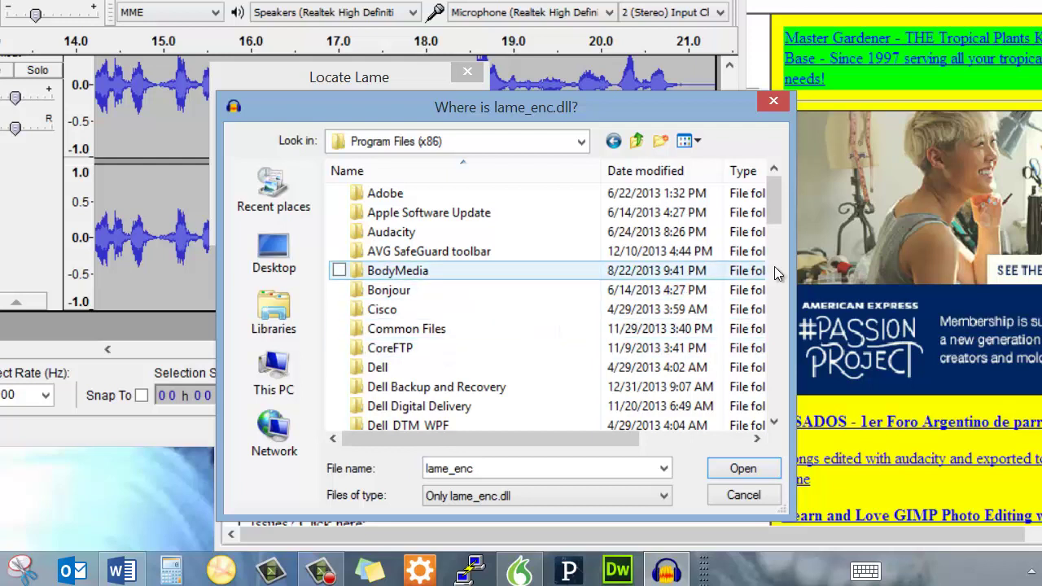
pyautogui.moveTo(776, 218); pyautogui.dragTo(763, 281)
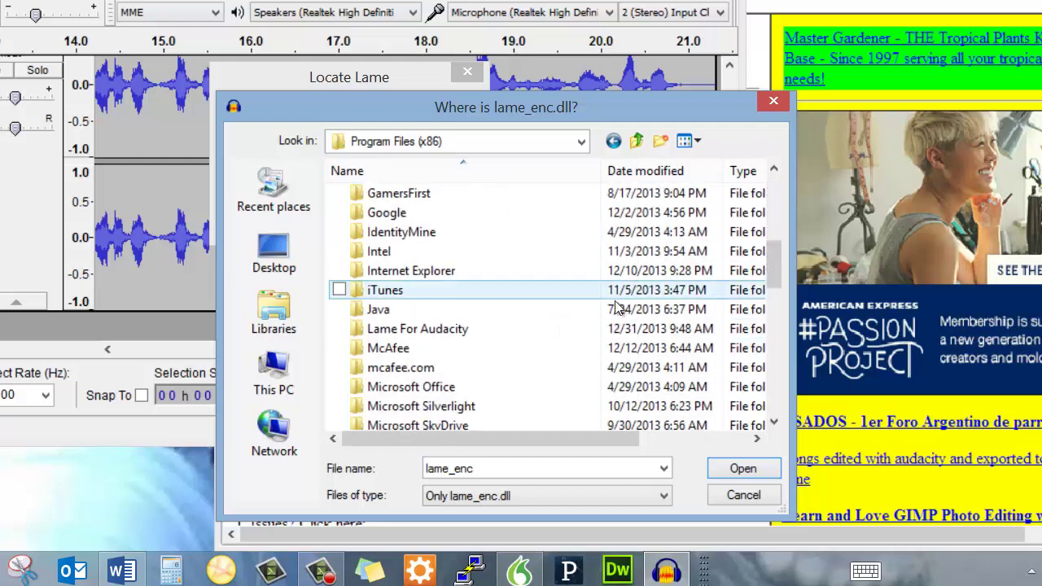
pyautogui.click(563, 330)
pyautogui.doubleClick(563, 330)
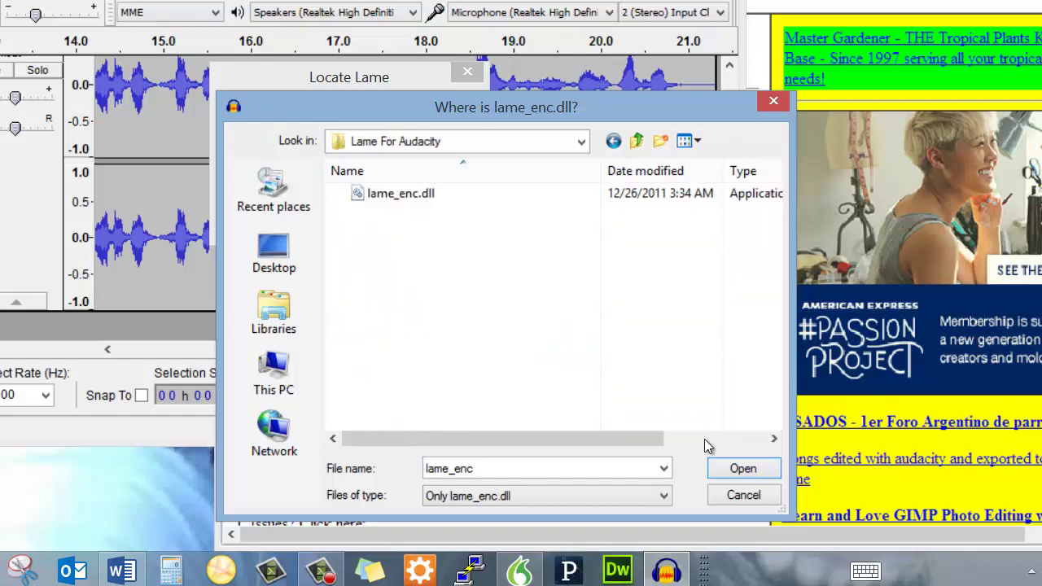
pyautogui.click(737, 471)
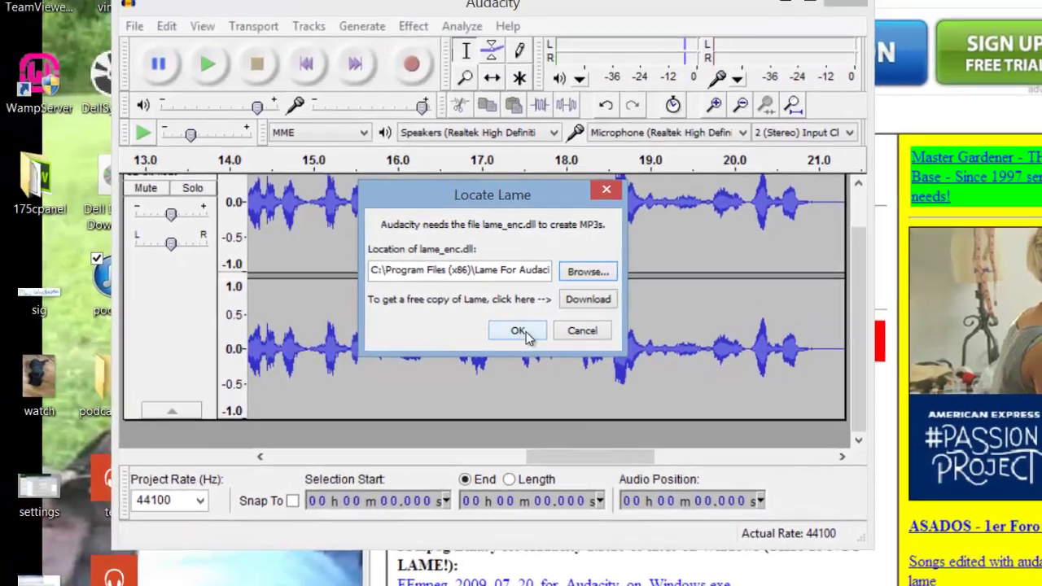
pyautogui.click(523, 330)
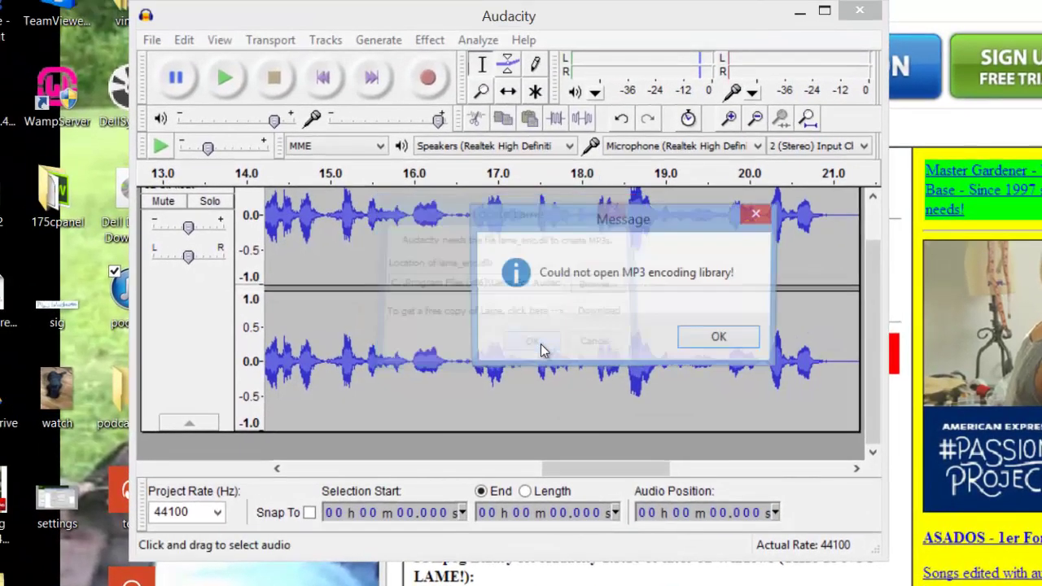
# Dismiss the library error and export the recording as MP3 'sample' with blank metadata
pyautogui.click(711, 340)
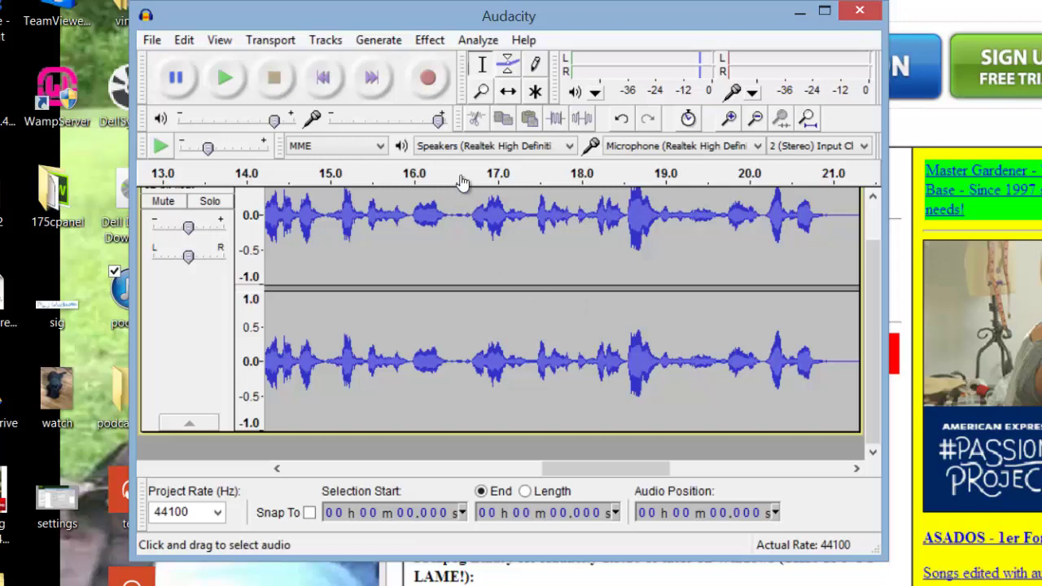
pyautogui.click(153, 43)
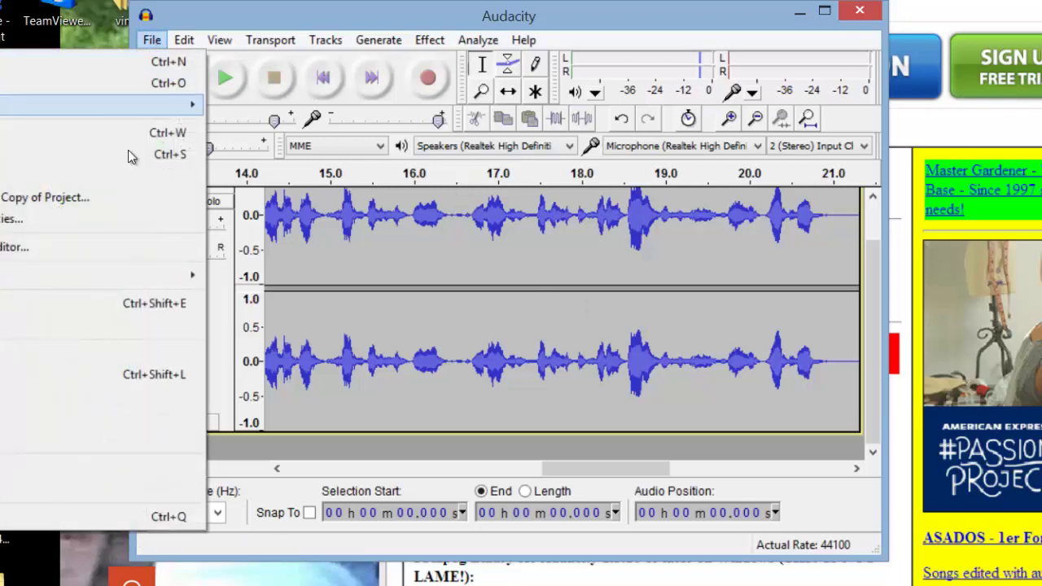
pyautogui.click(92, 301)
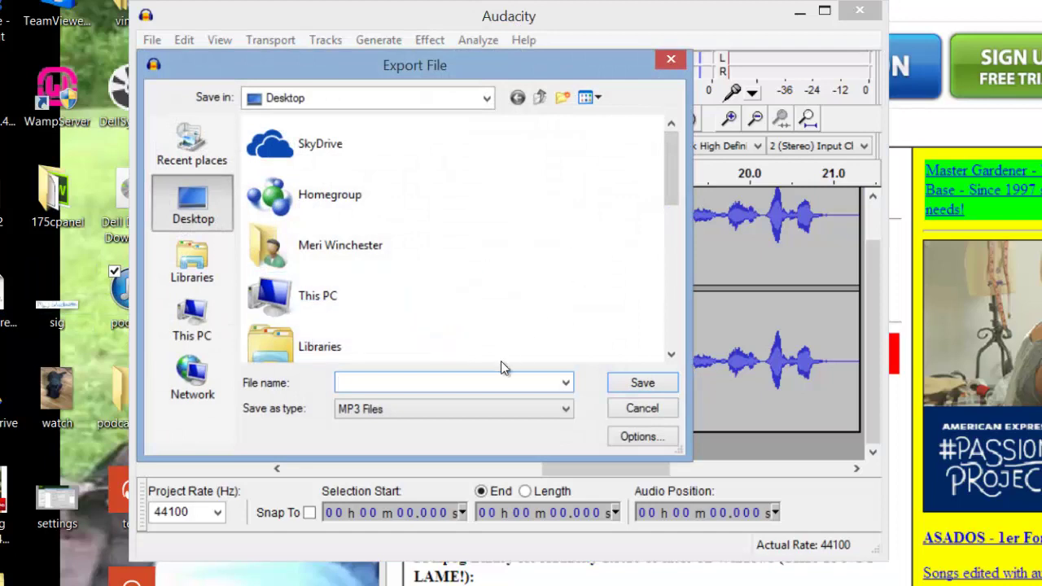
pyautogui.write('sample')
pyautogui.click(654, 384)
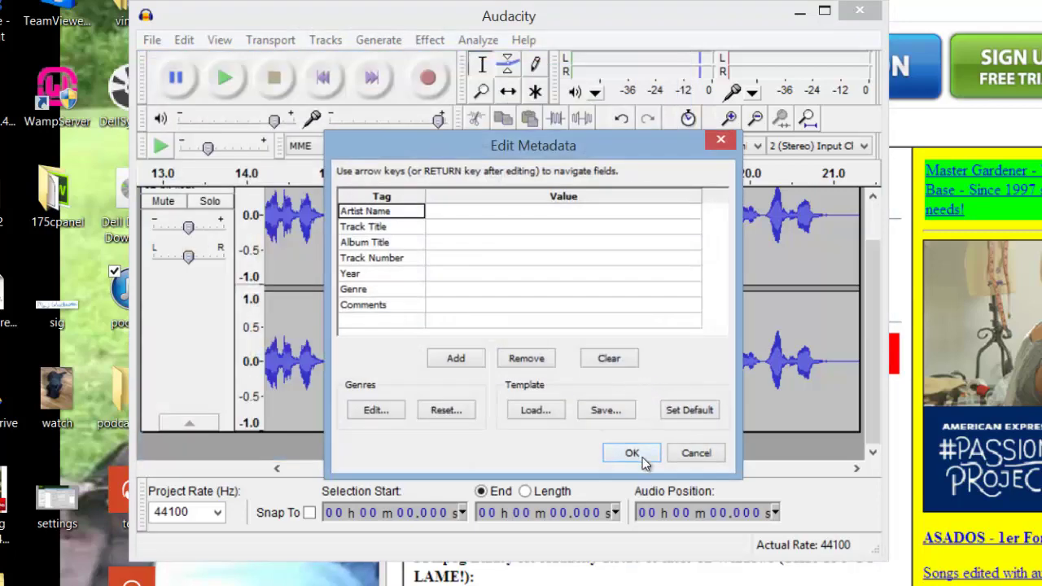
pyautogui.click(642, 458)
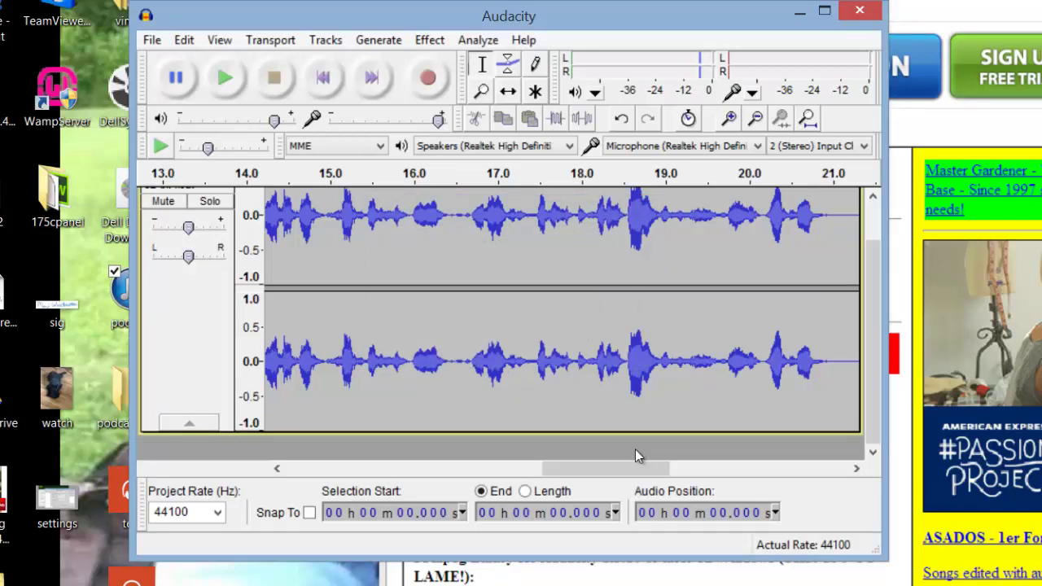
# Export a second MP3 named 'd' to the Desktop with blank metadata
pyautogui.click(149, 45)
pyautogui.click(62, 313)
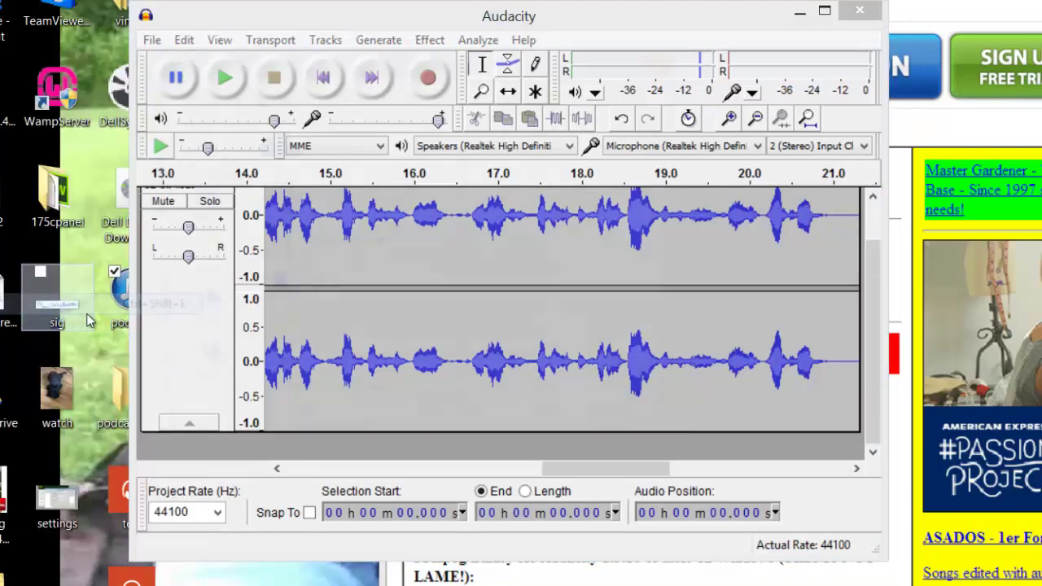
pyautogui.write('d')
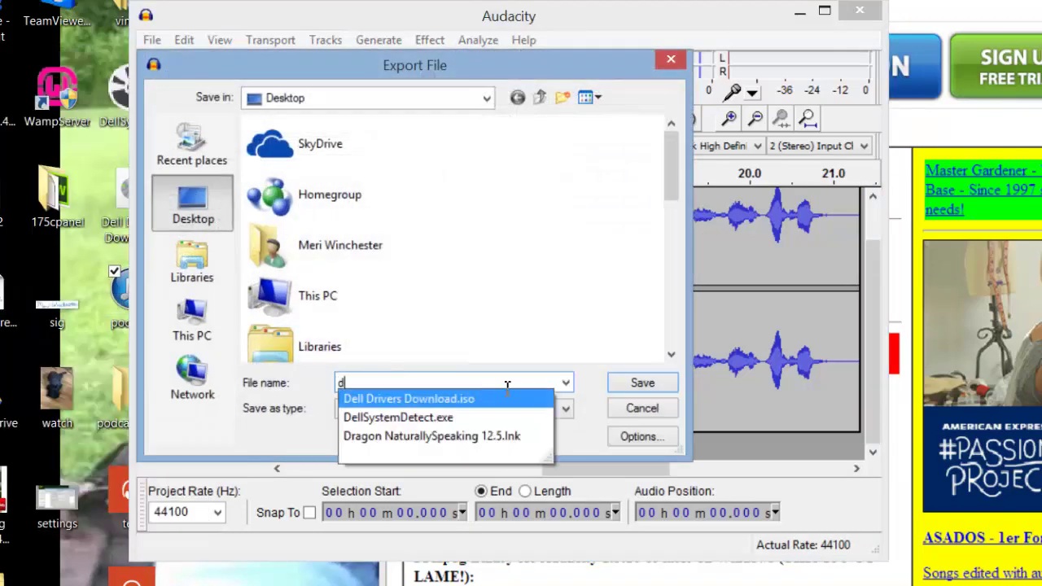
pyautogui.click(587, 382)
pyautogui.click(642, 384)
pyautogui.click(633, 454)
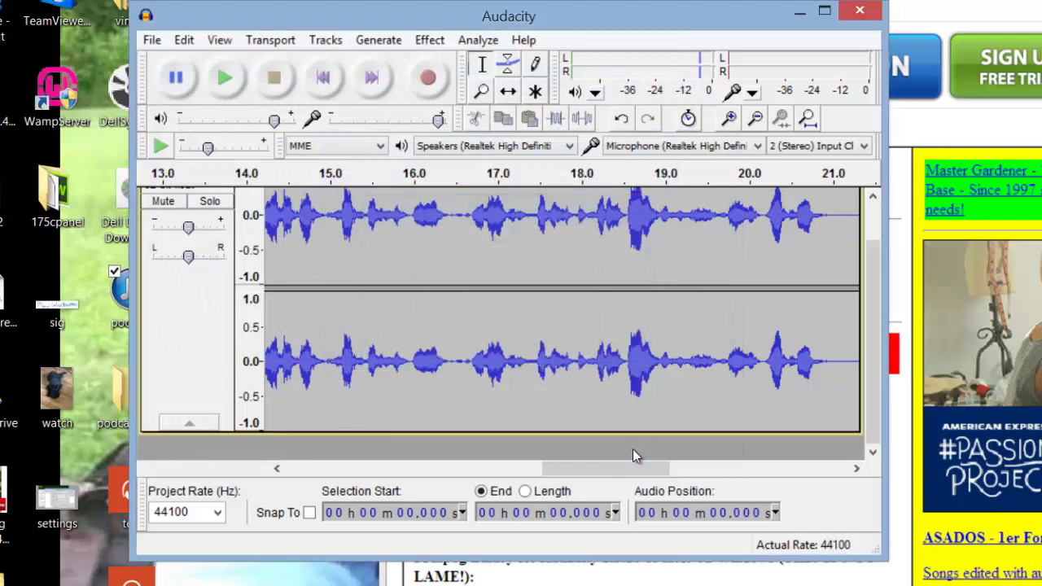
# Cancel closing the project and browse File > Open to the Desktop files
pyautogui.click(856, 14)
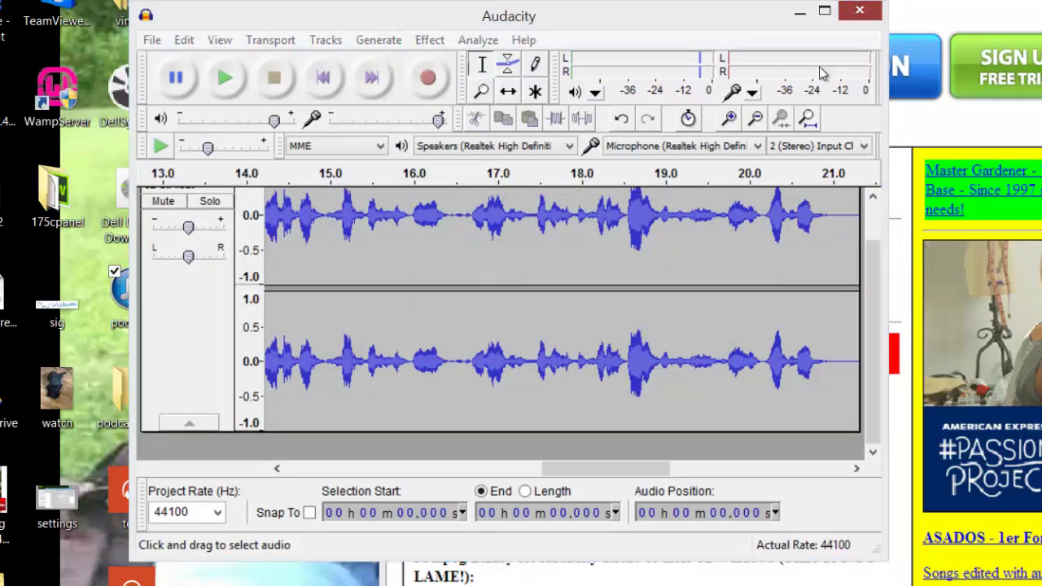
pyautogui.click(723, 341)
pyautogui.click(153, 40)
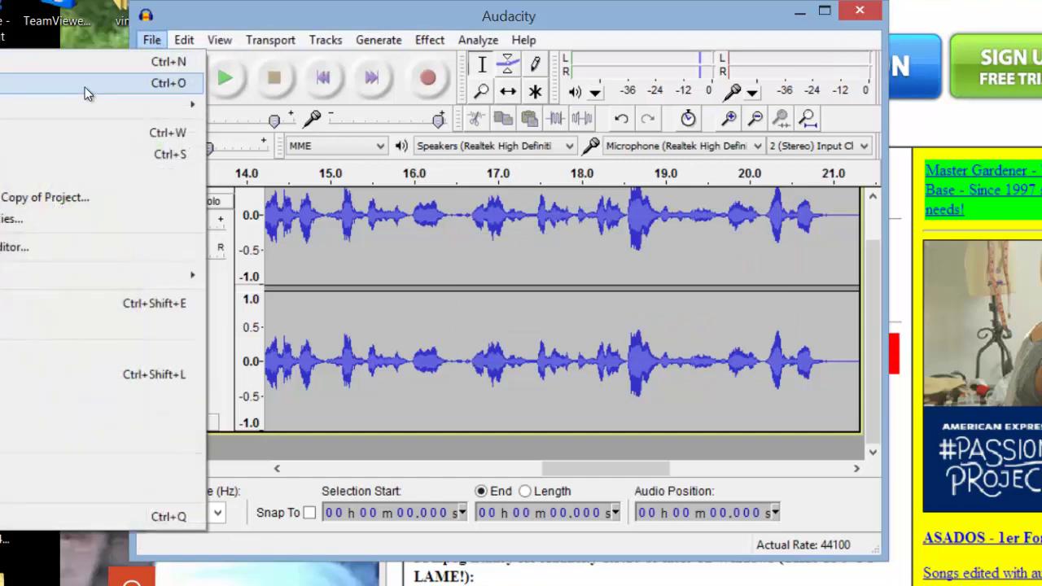
pyautogui.click(85, 84)
pyautogui.moveTo(671, 156); pyautogui.dragTo(651, 294)
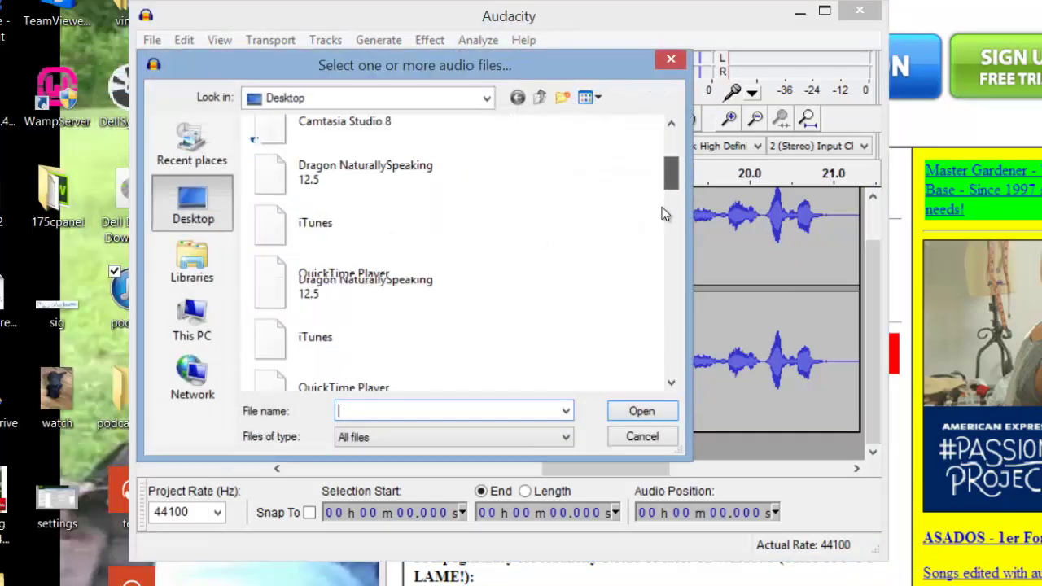
pyautogui.scroll(-3, 651, 294)
pyautogui.scroll(-2, 646, 316)
# Open the exported 'sample' file, play it, and close its window
pyautogui.click(301, 204)
pyautogui.click(637, 413)
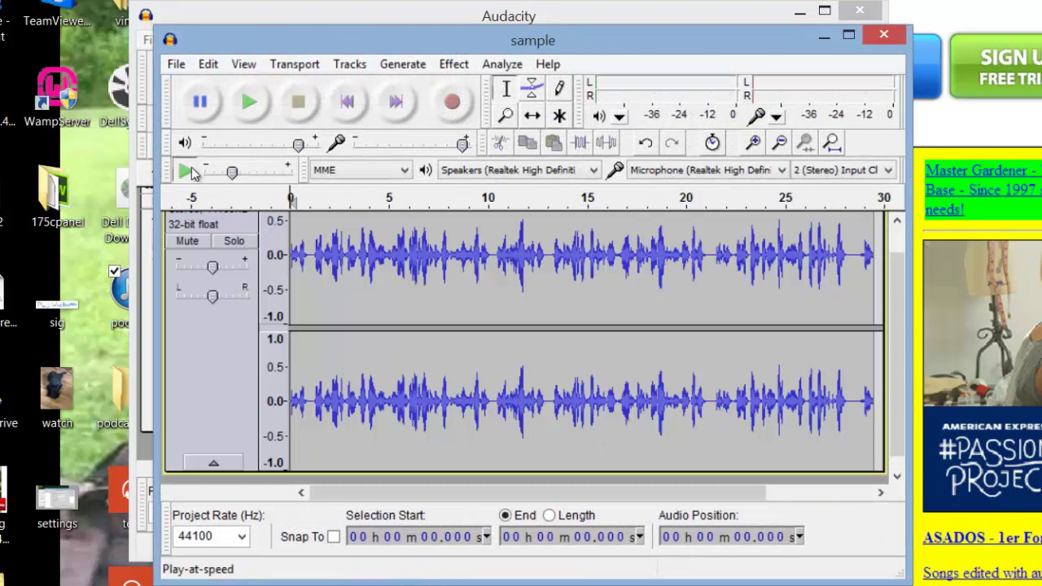
pyautogui.press('space')
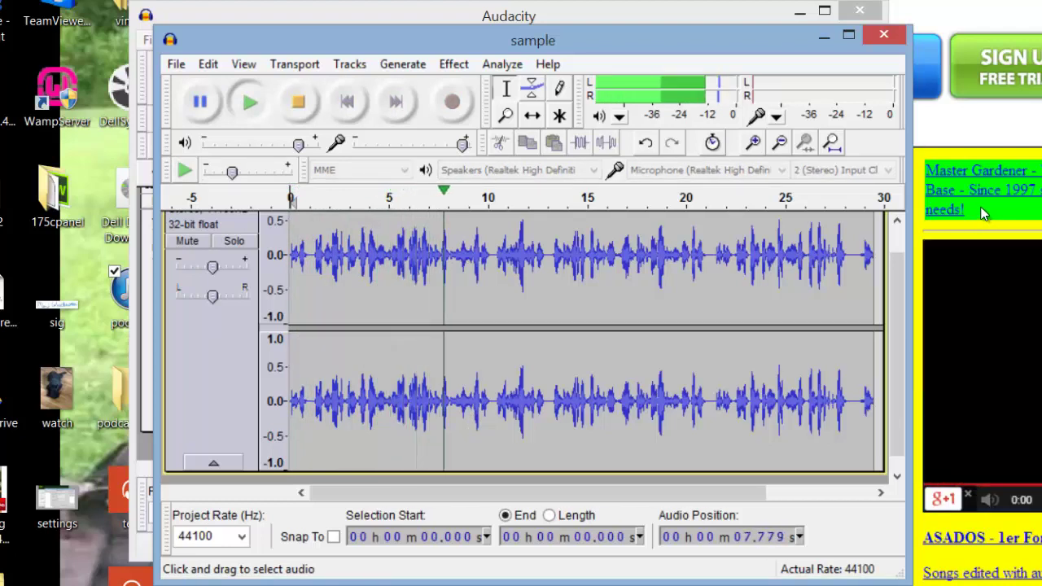
pyautogui.click(884, 35)
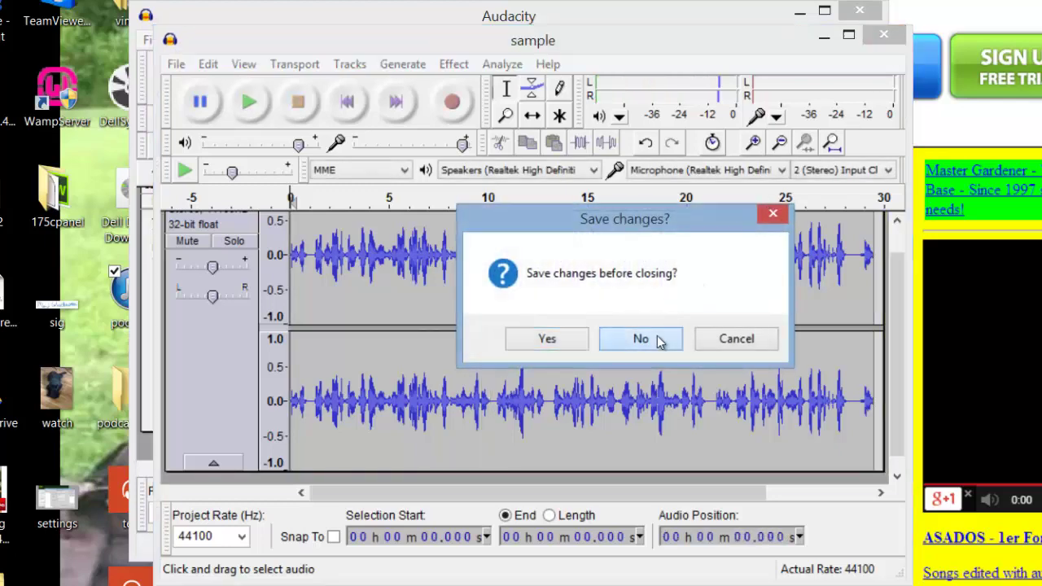
# Close the 'sample' window and the remaining Audacity window, discarding changes in both
pyautogui.click(658, 338)
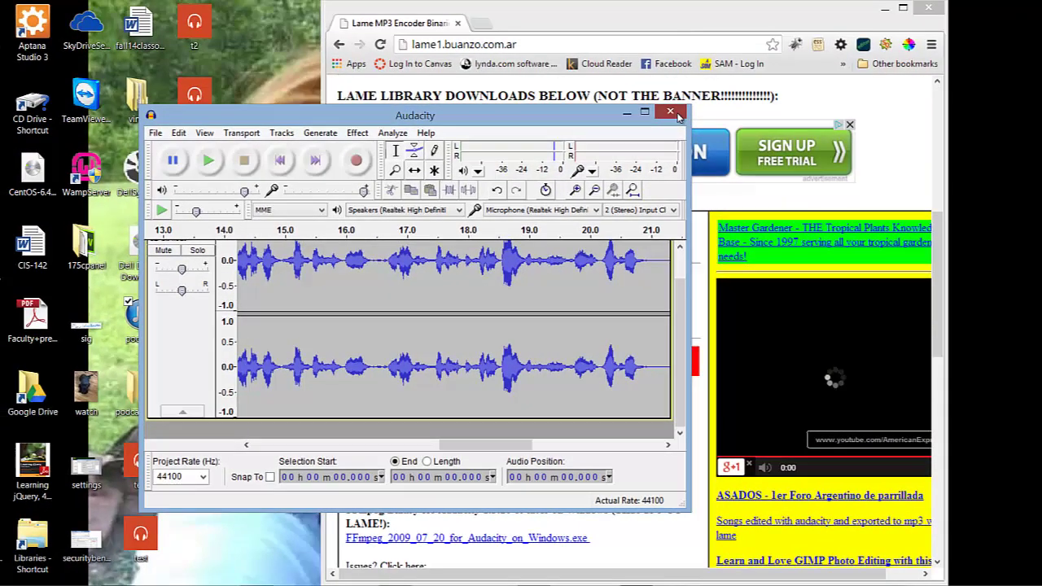
pyautogui.click(669, 113)
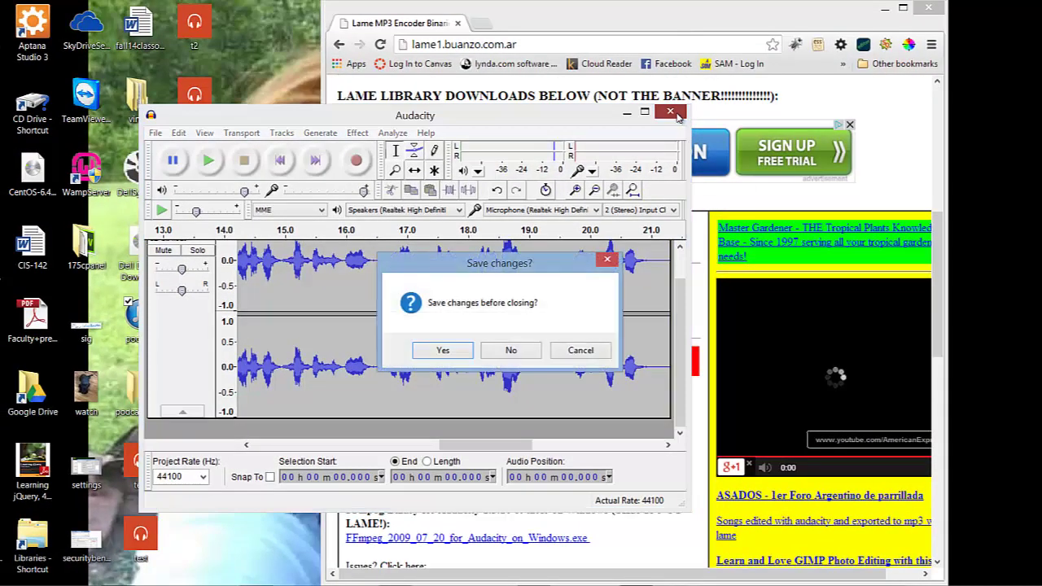
pyautogui.click(528, 355)
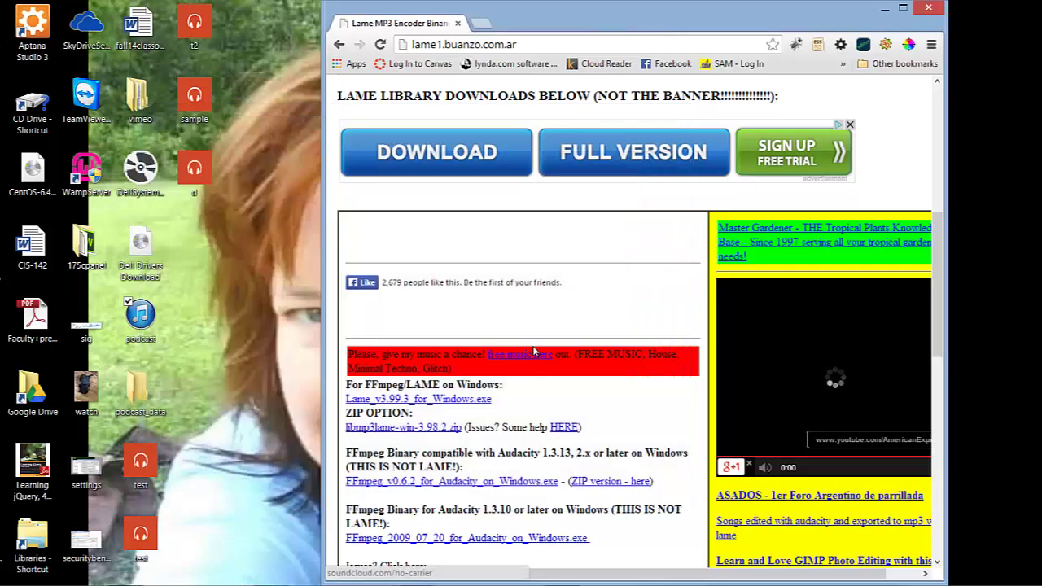